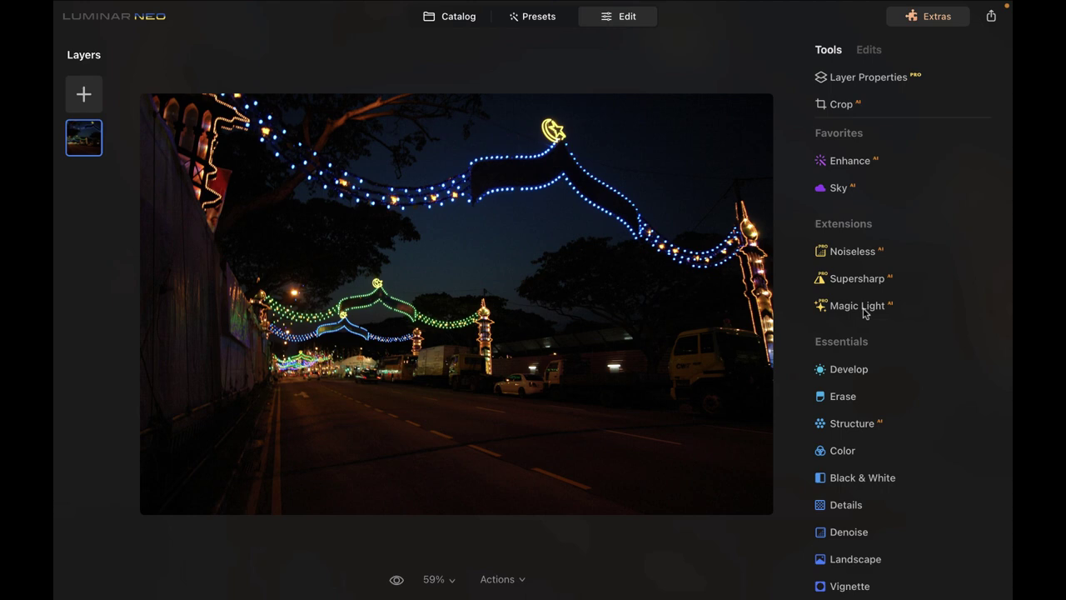
# Add Magic Light starbursts with Intensity 69, Size 54, and Glow and Clearness at 60.
pyautogui.click(864, 310)
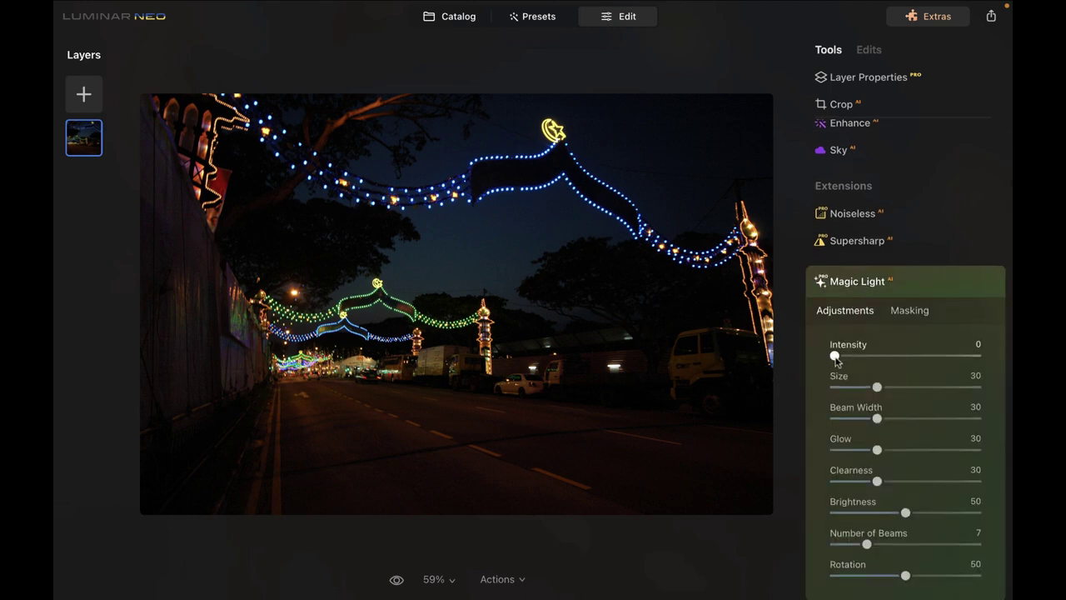
pyautogui.moveTo(835, 360); pyautogui.dragTo(935, 350)
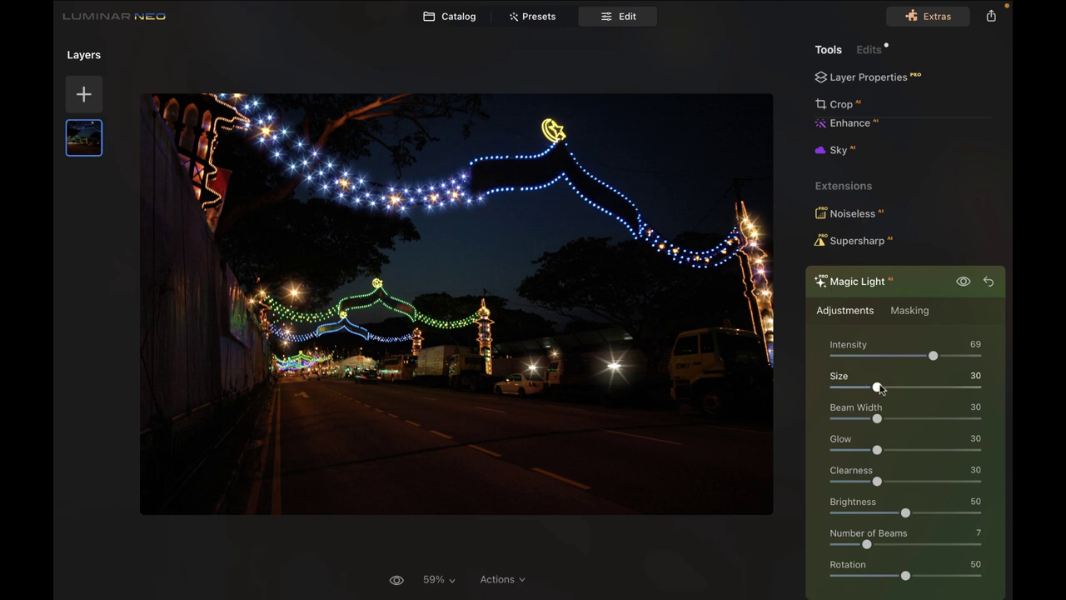
pyautogui.moveTo(877, 388); pyautogui.dragTo(911, 418)
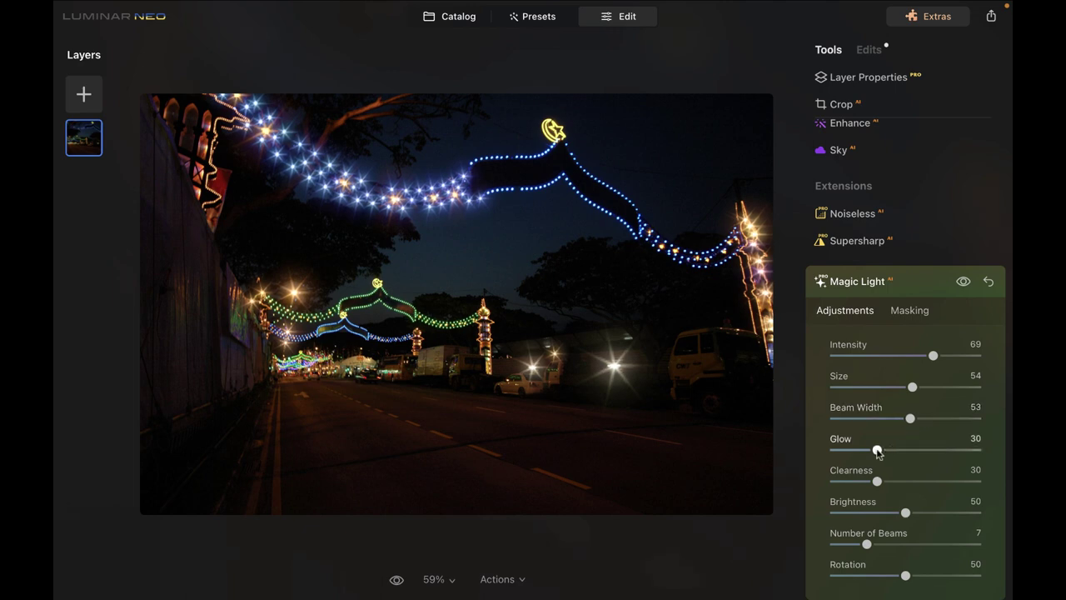
pyautogui.moveTo(881, 451); pyautogui.dragTo(921, 451)
pyautogui.moveTo(877, 481); pyautogui.dragTo(900, 513)
# Tune the starbursts to Brightness 46, Intensity 63, 13 beams and Rotation 47.
pyautogui.scroll(-1, 905, 533)
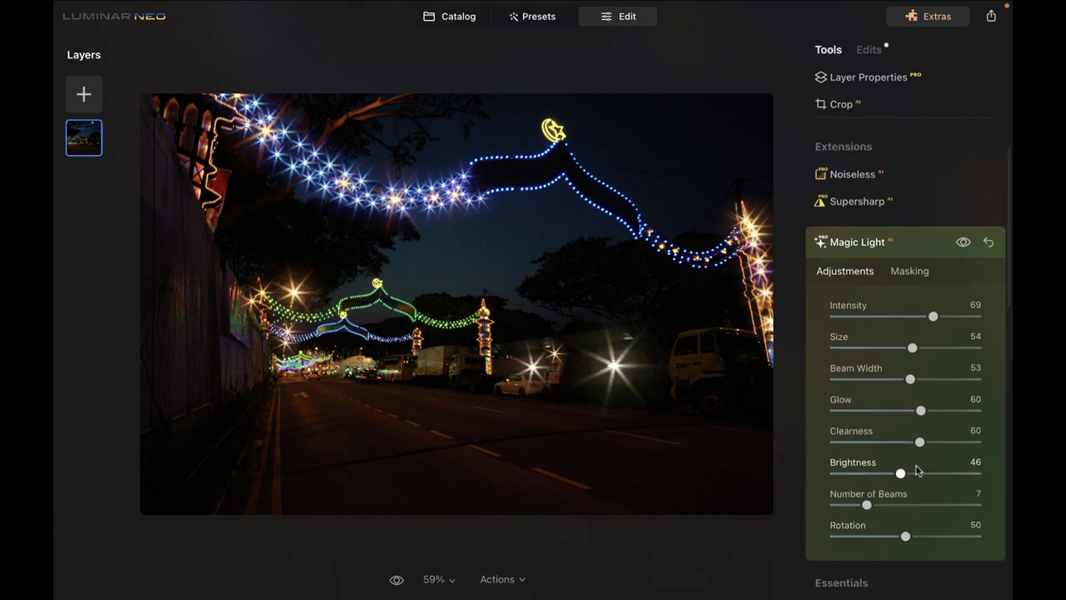
pyautogui.moveTo(933, 316)
pyautogui.mouseDown()
pyautogui.moveTo(871, 317)
pyautogui.moveTo(949, 332)
pyautogui.moveTo(911, 336)
pyautogui.moveTo(923, 335)
pyautogui.mouseUp()
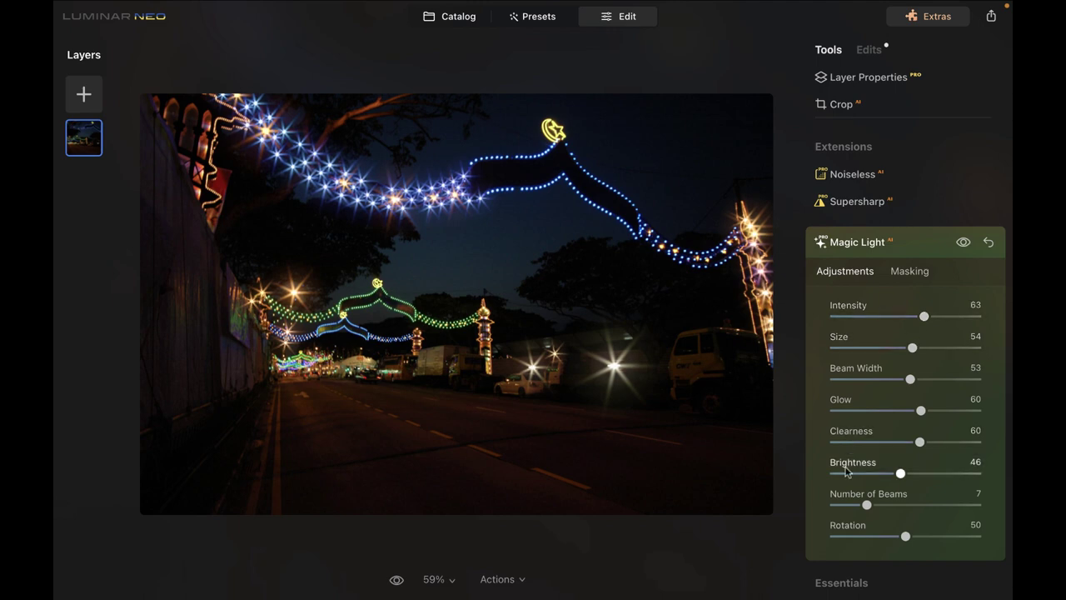
pyautogui.scroll(-1, 851, 458)
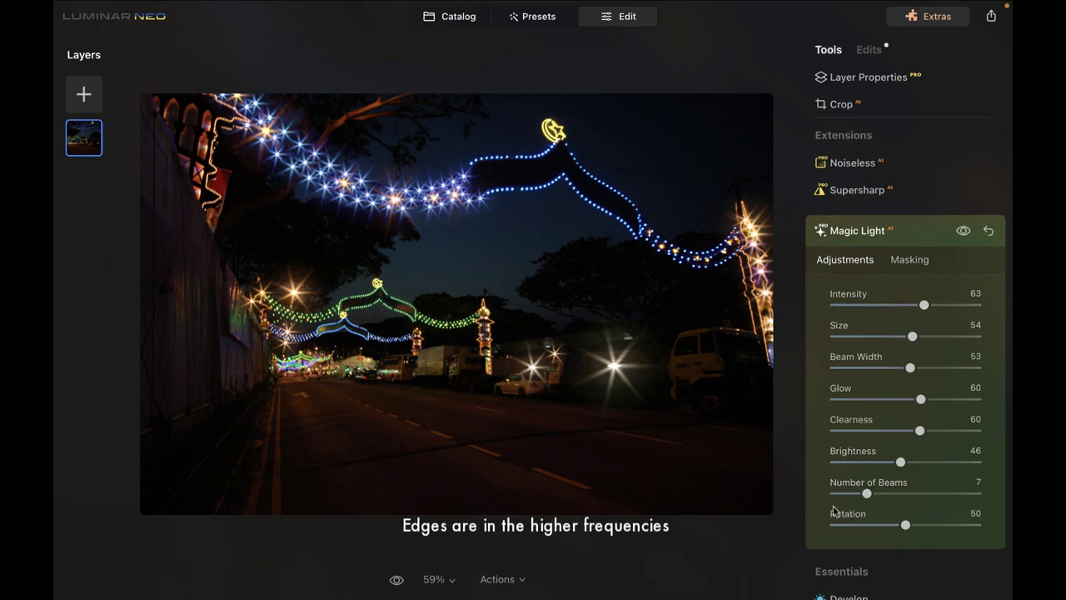
pyautogui.moveTo(866, 494); pyautogui.dragTo(909, 493)
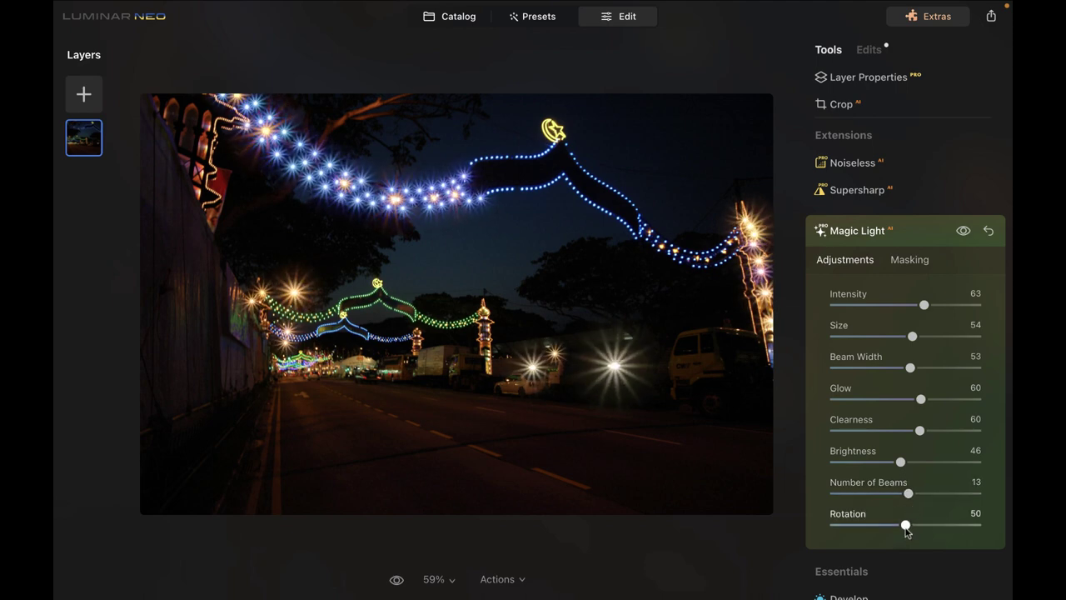
pyautogui.moveTo(906, 533)
pyautogui.mouseDown()
pyautogui.moveTo(950, 528)
pyautogui.moveTo(894, 538)
pyautogui.moveTo(945, 533)
pyautogui.moveTo(902, 532)
pyautogui.mouseUp()
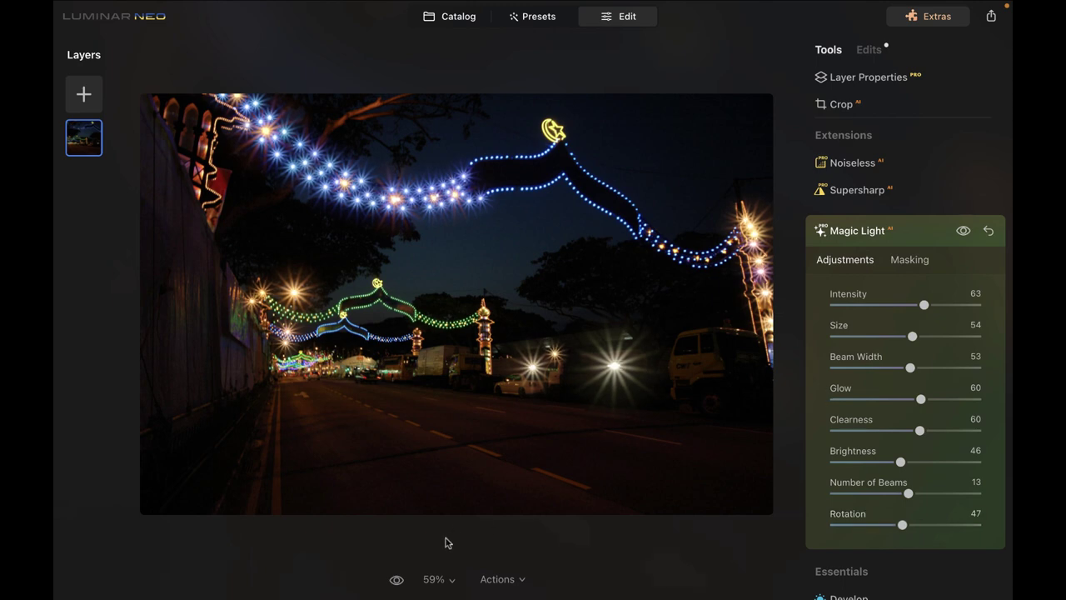
# Toggle the before/after preview to compare the starbursts with the original photo.
pyautogui.click(397, 580)
pyautogui.click(397, 580)
pyautogui.click(398, 580)
pyautogui.click(397, 580)
pyautogui.click(397, 580)
pyautogui.click(397, 580)
pyautogui.click(397, 581)
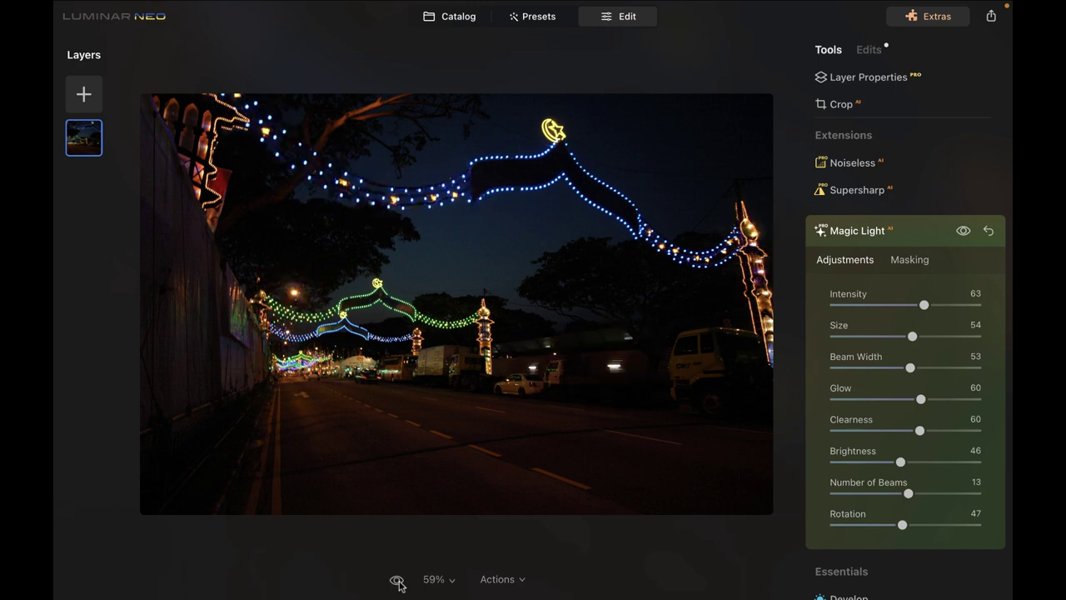
pyautogui.click(397, 580)
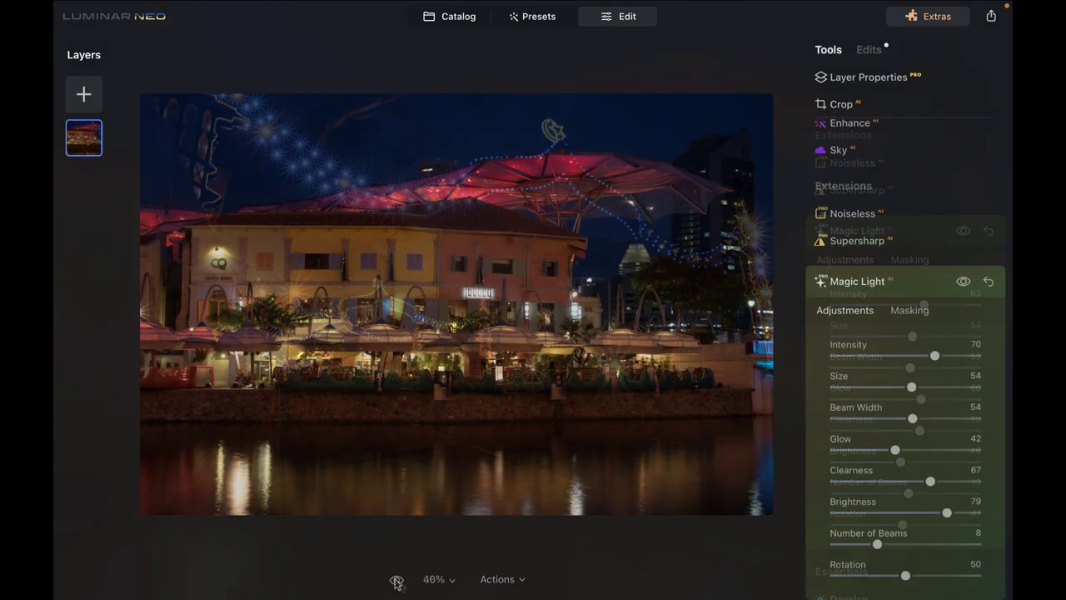
# Compare the Clarke Quay starburst version with its original, ending on the starburst view.
pyautogui.click(398, 580)
pyautogui.click(397, 580)
pyautogui.click(397, 580)
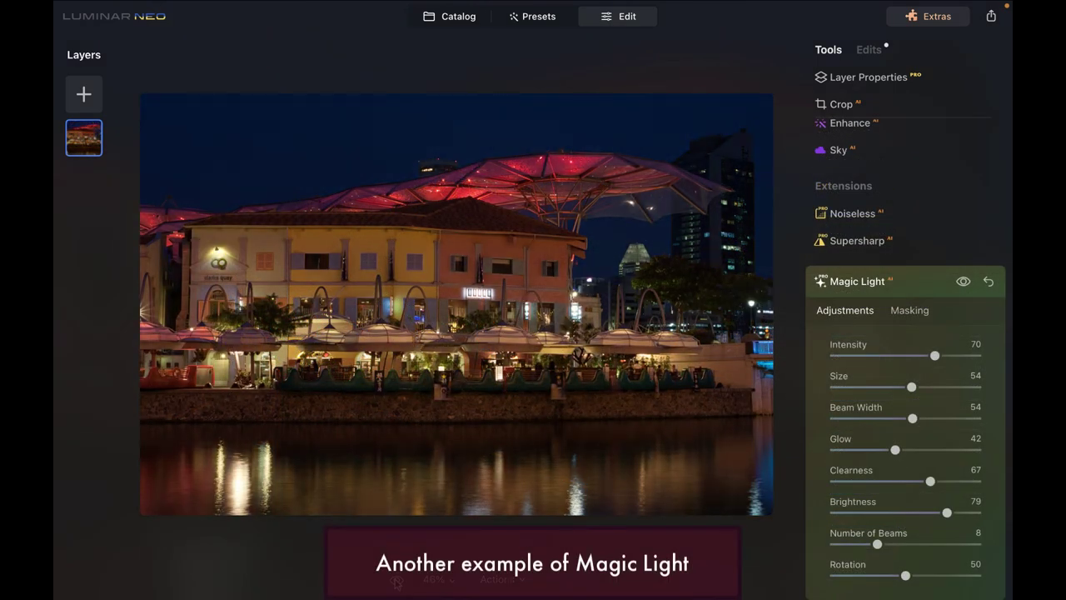
pyautogui.click(397, 580)
pyautogui.click(398, 580)
pyautogui.click(397, 580)
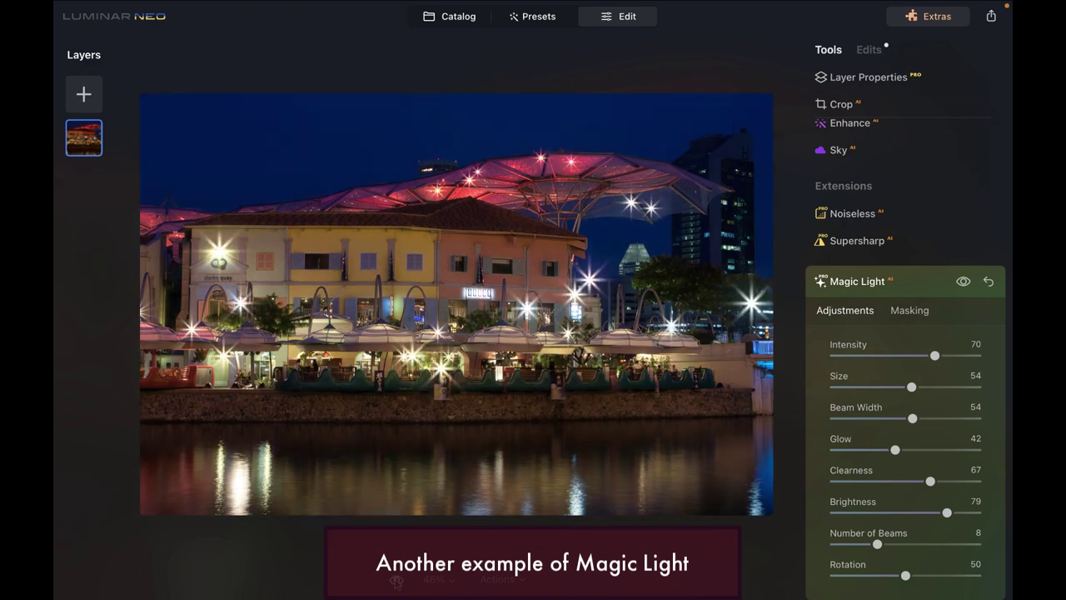
pyautogui.click(398, 580)
pyautogui.click(397, 580)
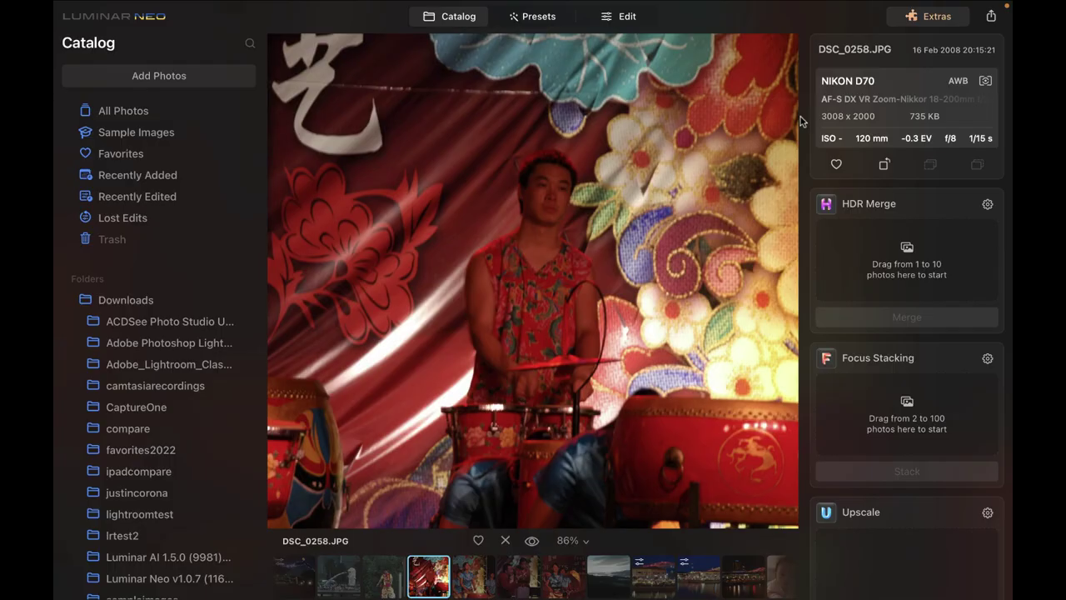
# Zoom in on the drummer's face in DSC_0258.JPG and bring up Supersharp in Edit.
pyautogui.scroll(5, 575, 204)
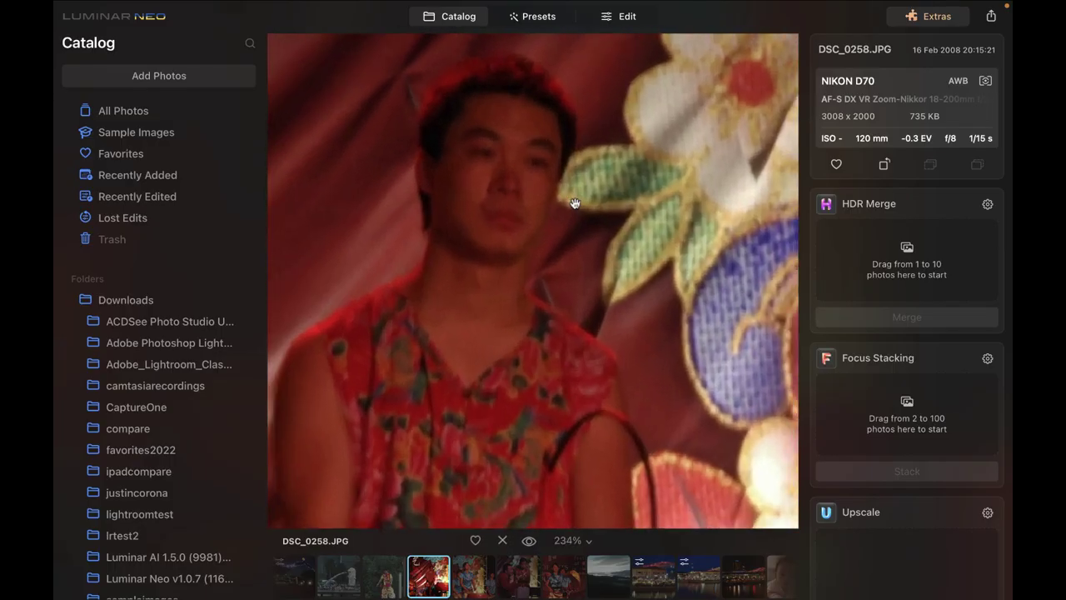
pyautogui.scroll(2, 575, 204)
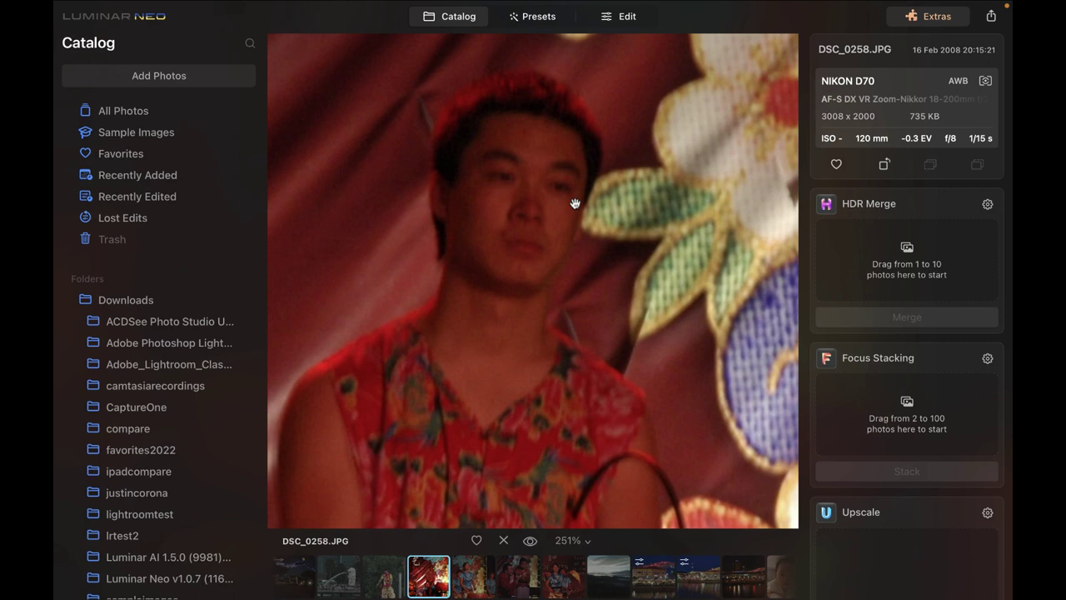
pyautogui.click(617, 17)
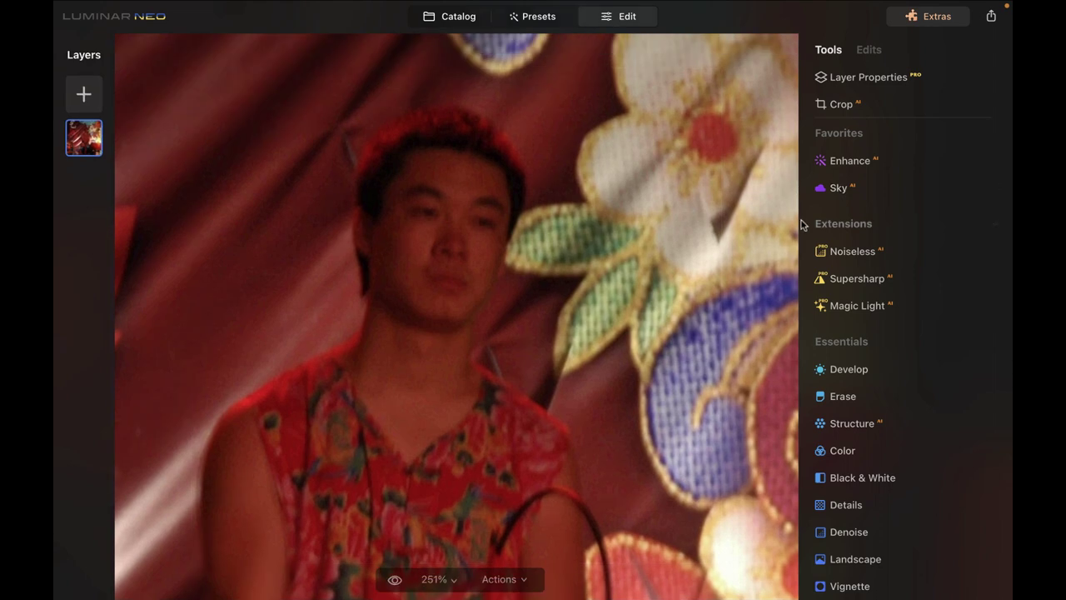
pyautogui.click(839, 283)
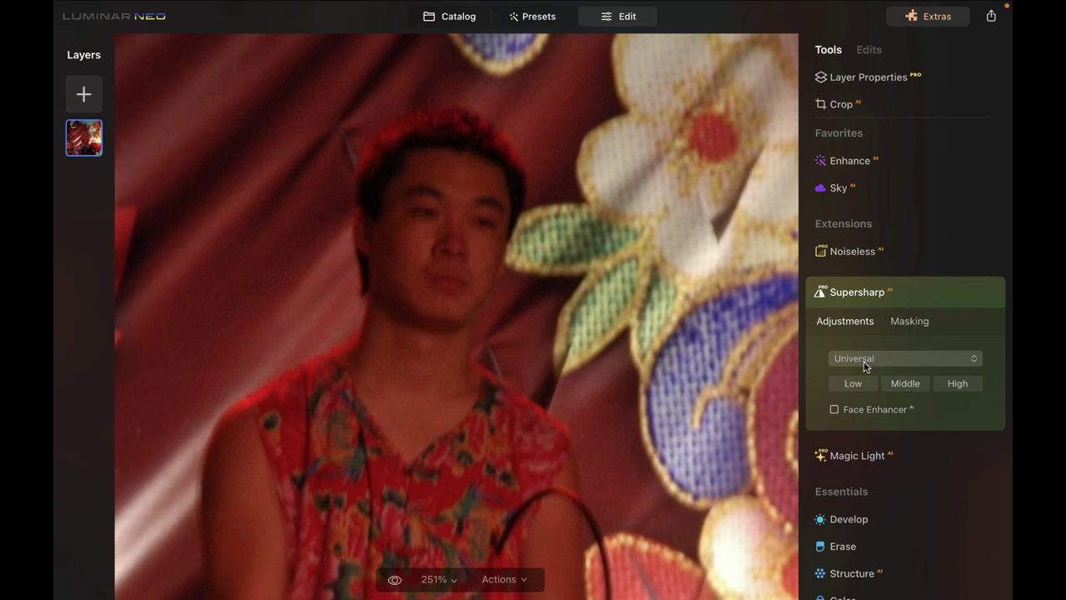
# Apply Supersharp at High and compare the sharpened face with the original.
pyautogui.click(958, 384)
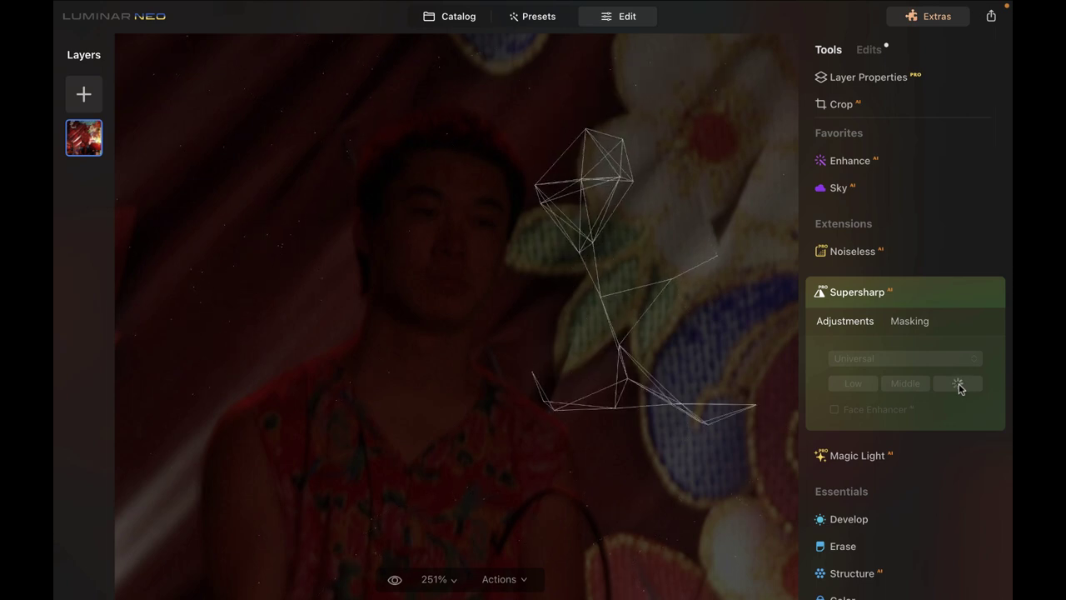
pyautogui.scroll(3, 452, 221)
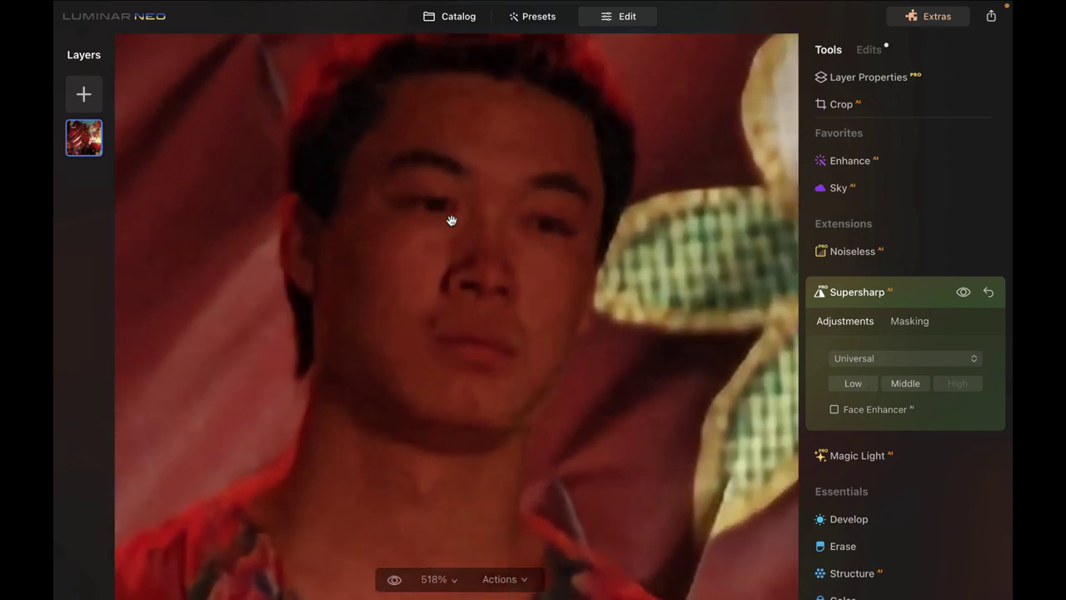
pyautogui.scroll(-1, 451, 221)
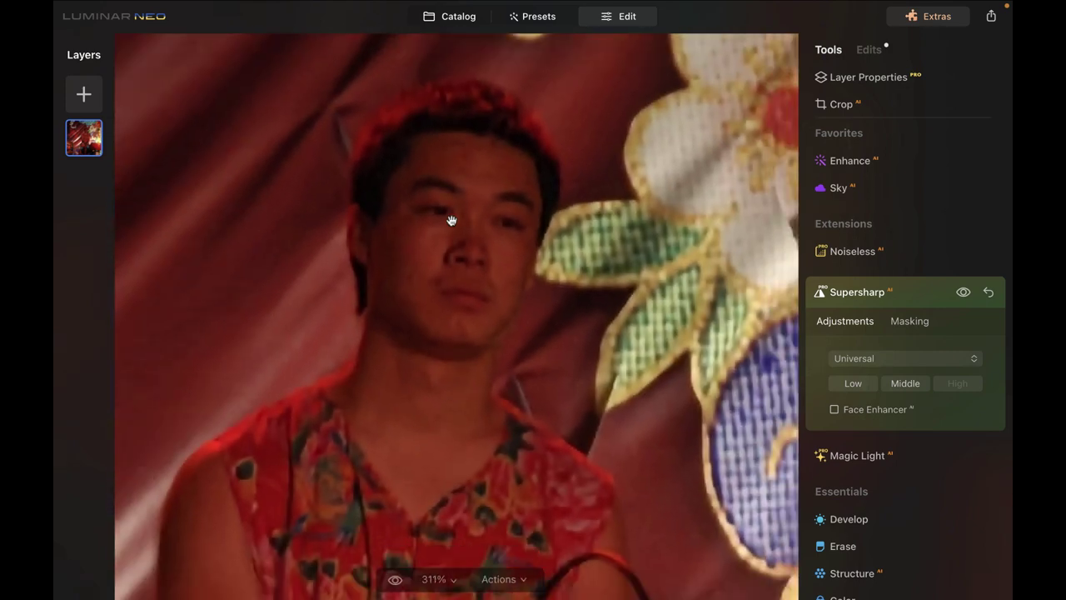
pyautogui.scroll(1, 452, 221)
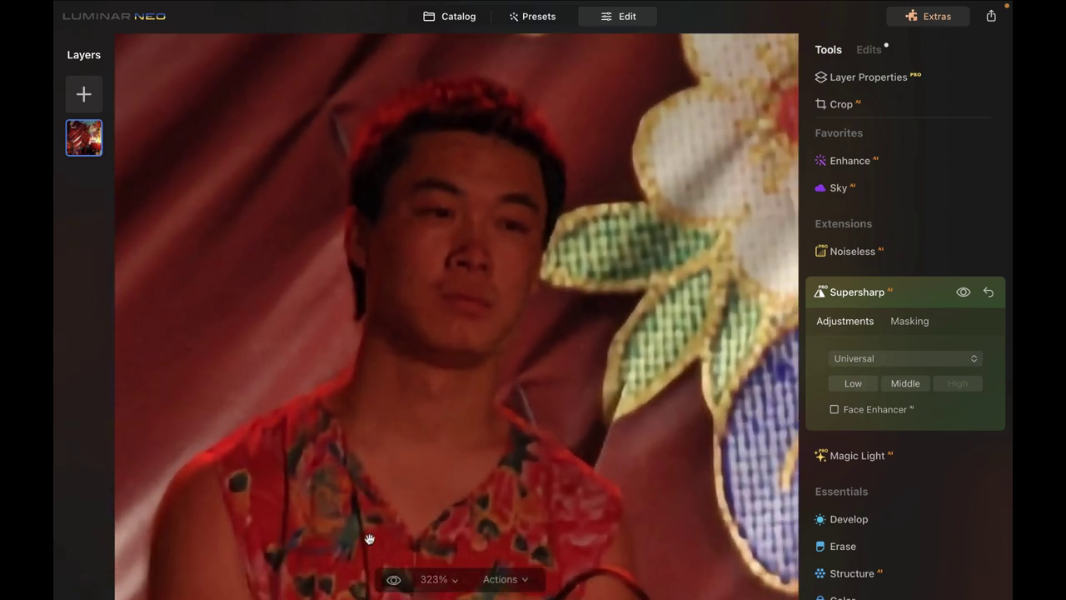
pyautogui.click(394, 581)
# Turn Face Enhancer on, compare it off and on, then bring up DSC_0270.
pyautogui.click(834, 410)
pyautogui.scroll(1, 546, 229)
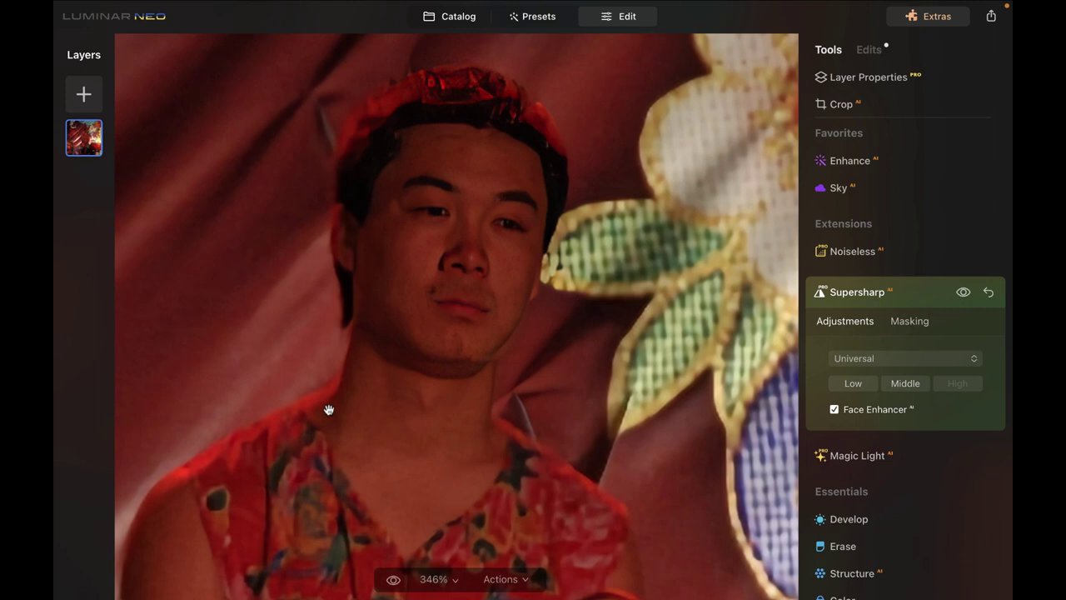
pyautogui.click(834, 410)
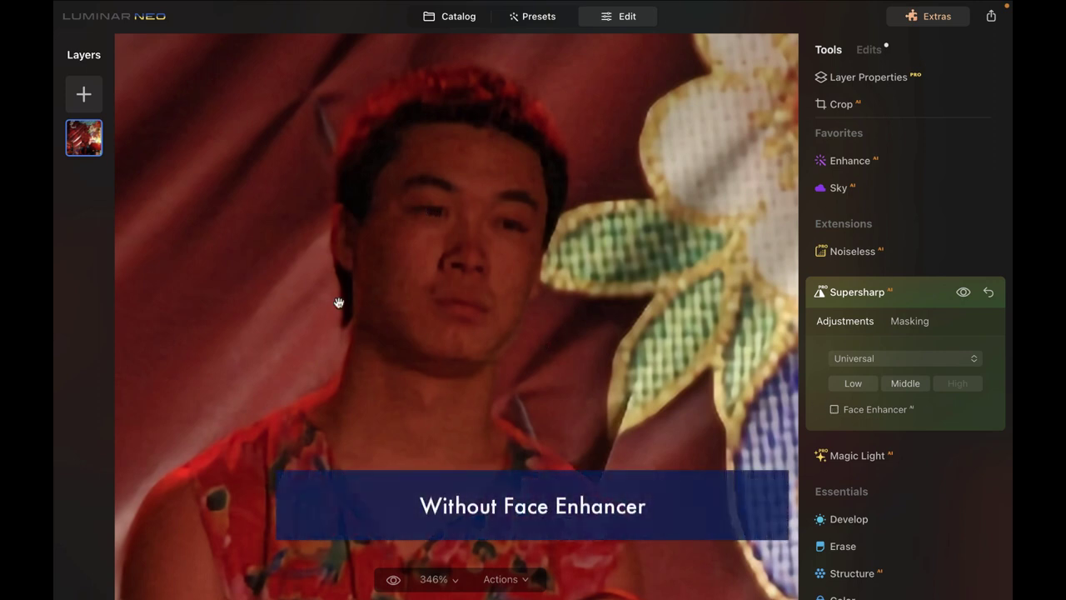
pyautogui.click(834, 410)
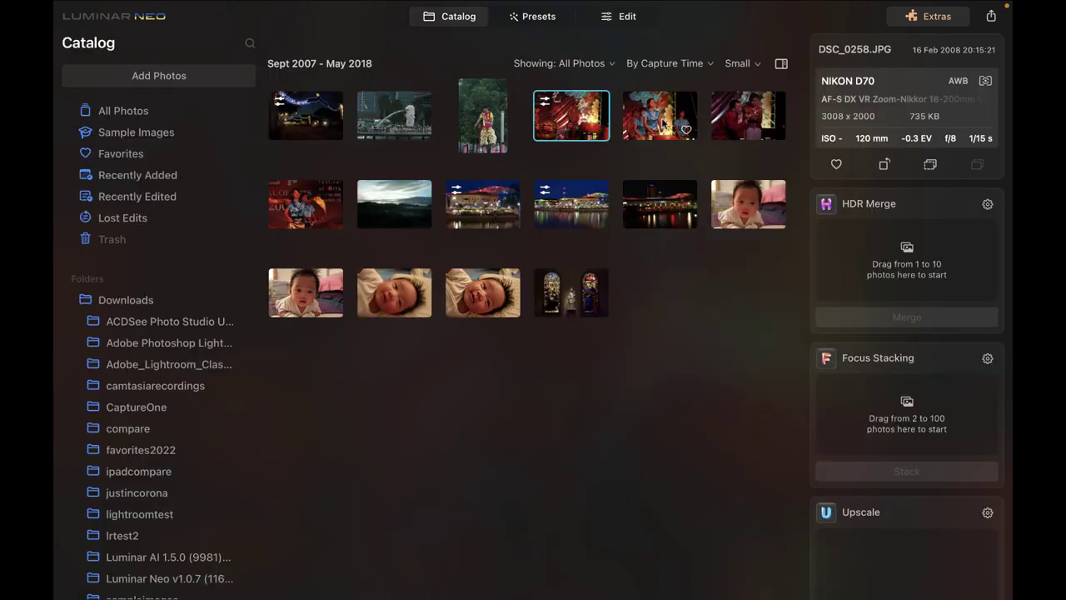
pyautogui.doubleClick(630, 140)
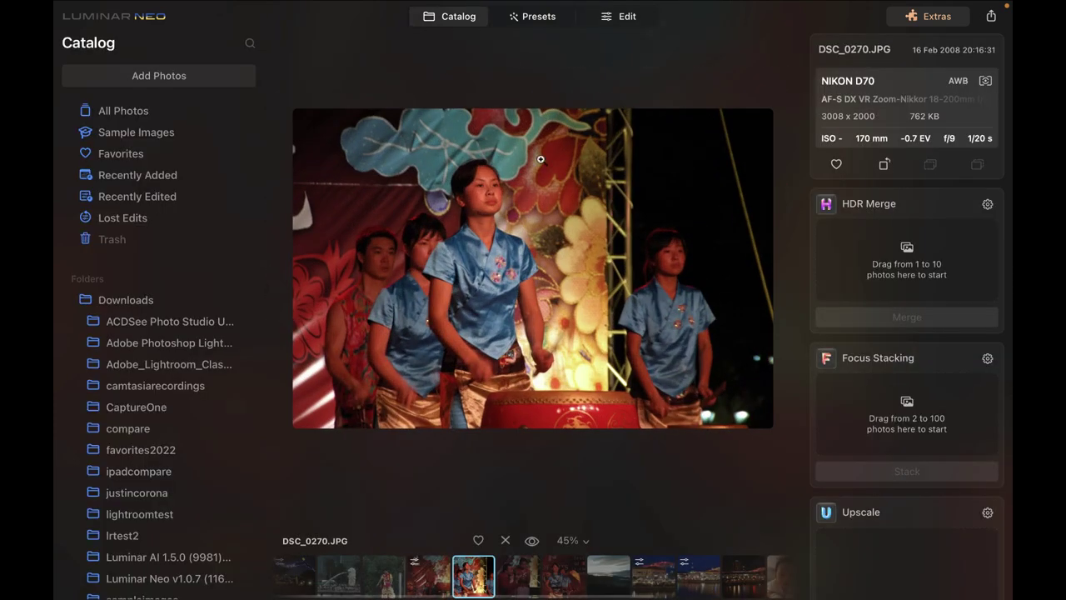
# Sharpen drummer girl photo DSC_0270 with Supersharp High and Face Enhancer on.
pyautogui.click(540, 159)
pyautogui.click(607, 20)
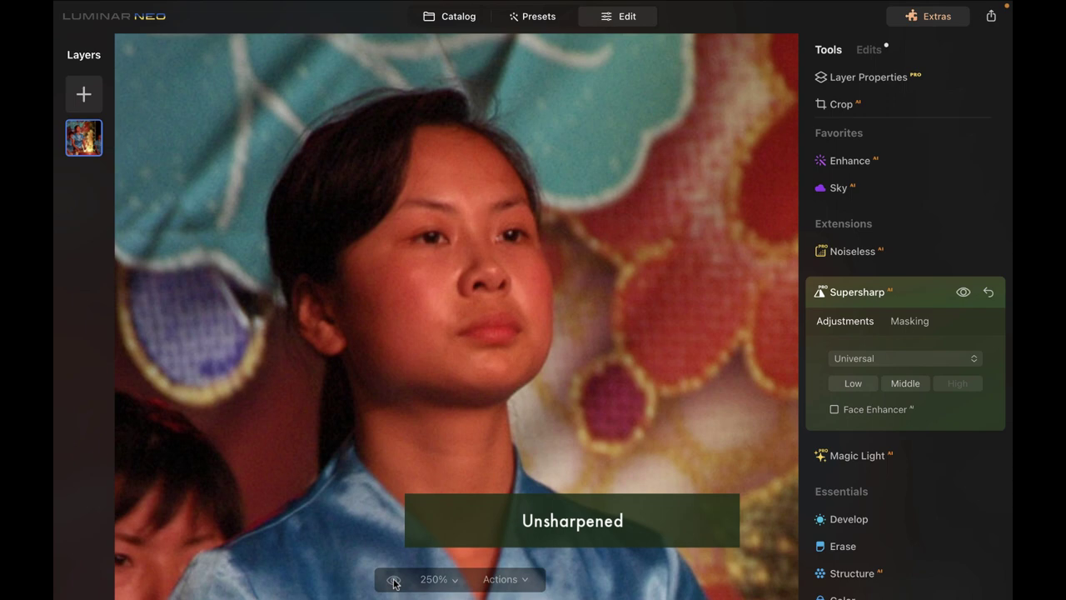
pyautogui.click(394, 580)
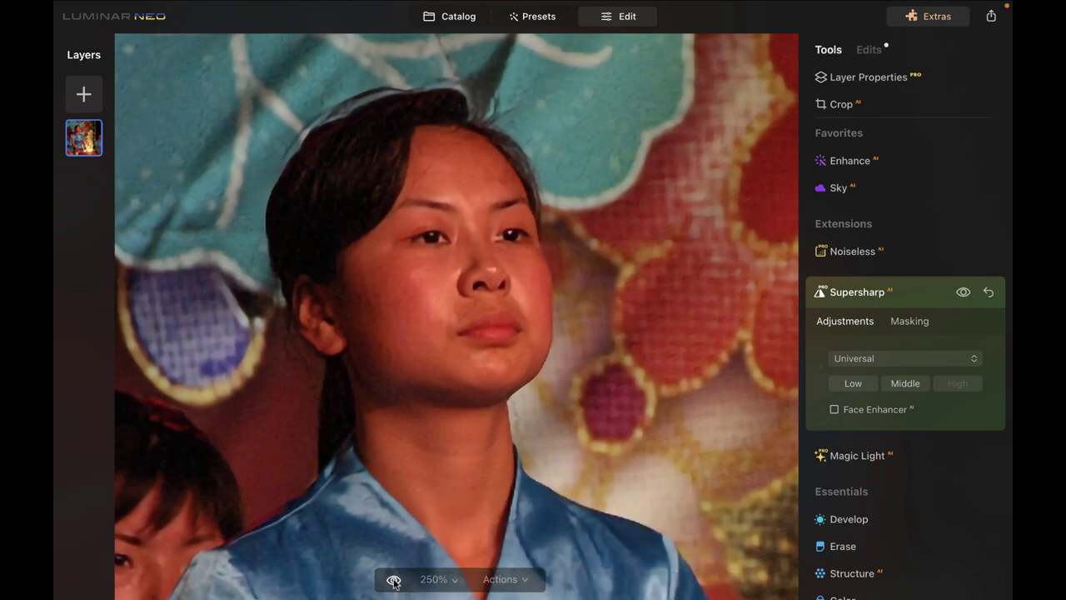
pyautogui.click(833, 409)
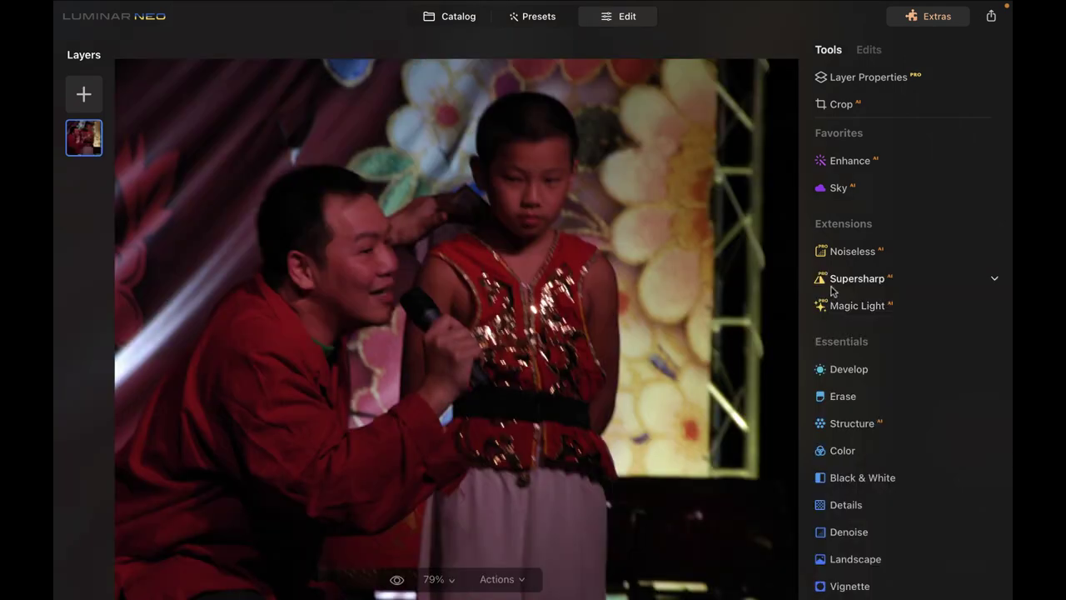
pyautogui.click(830, 292)
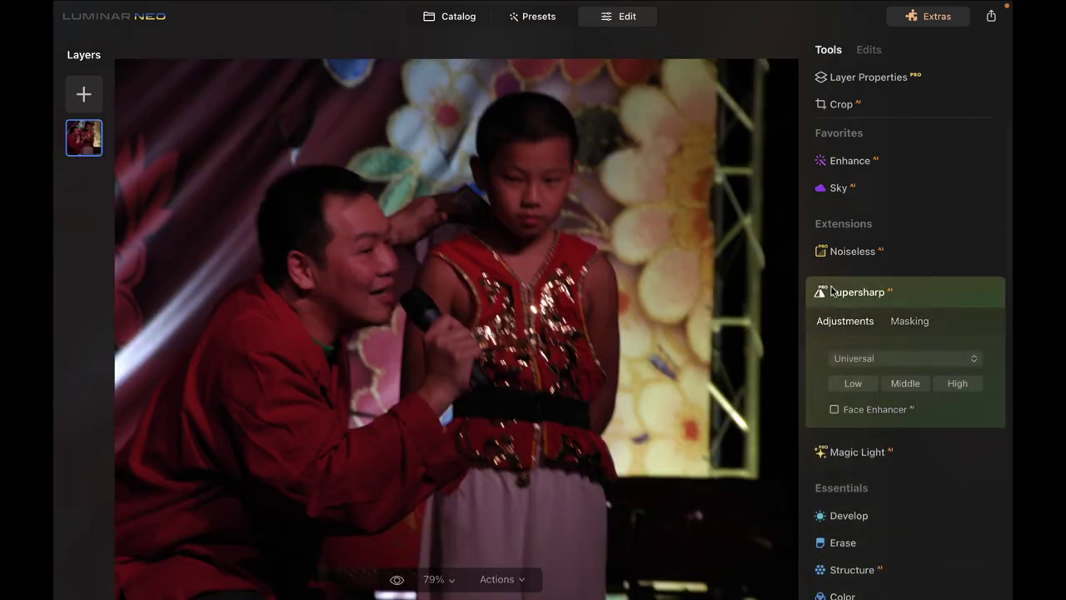
# Apply Supersharp High to the boy-with-microphone photo and compare it with the original.
pyautogui.click(851, 379)
pyautogui.click(395, 579)
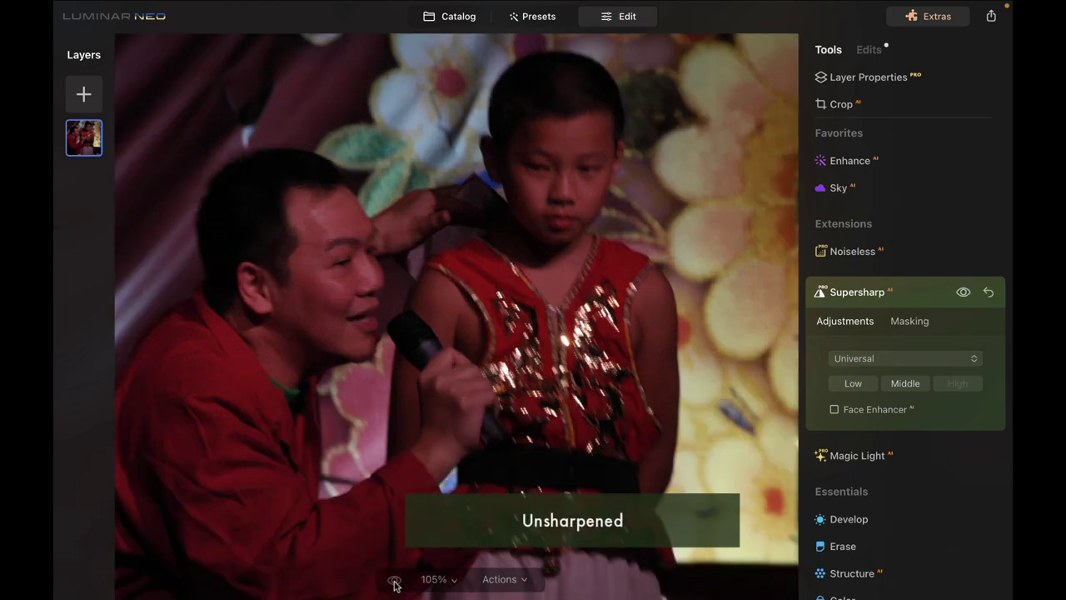
pyautogui.click(395, 583)
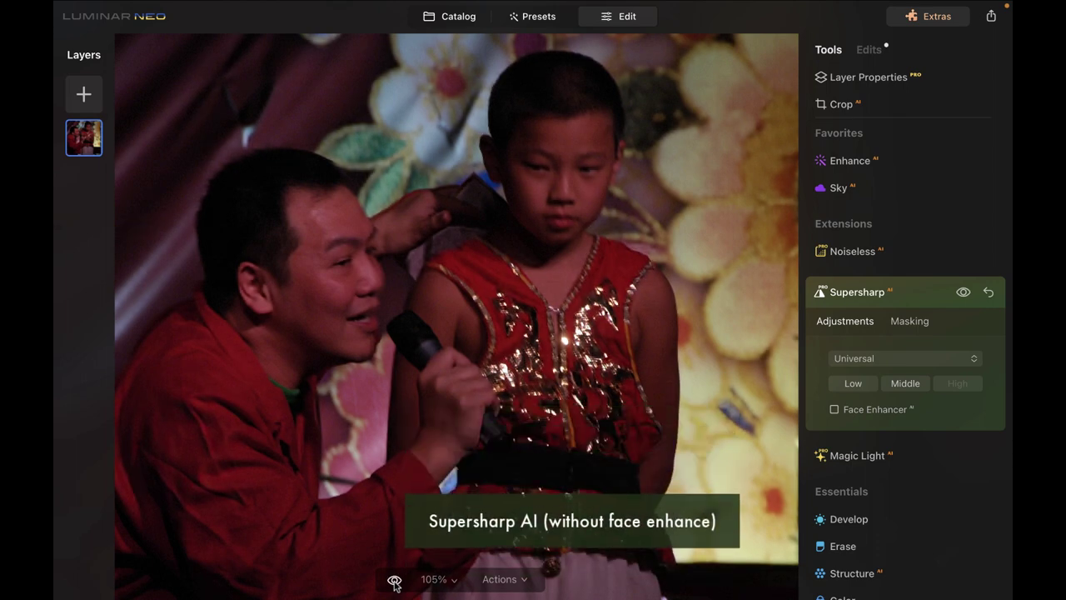
# Turn on Face Enhancer, compare it switched off, and leave it on.
pyautogui.click(834, 409)
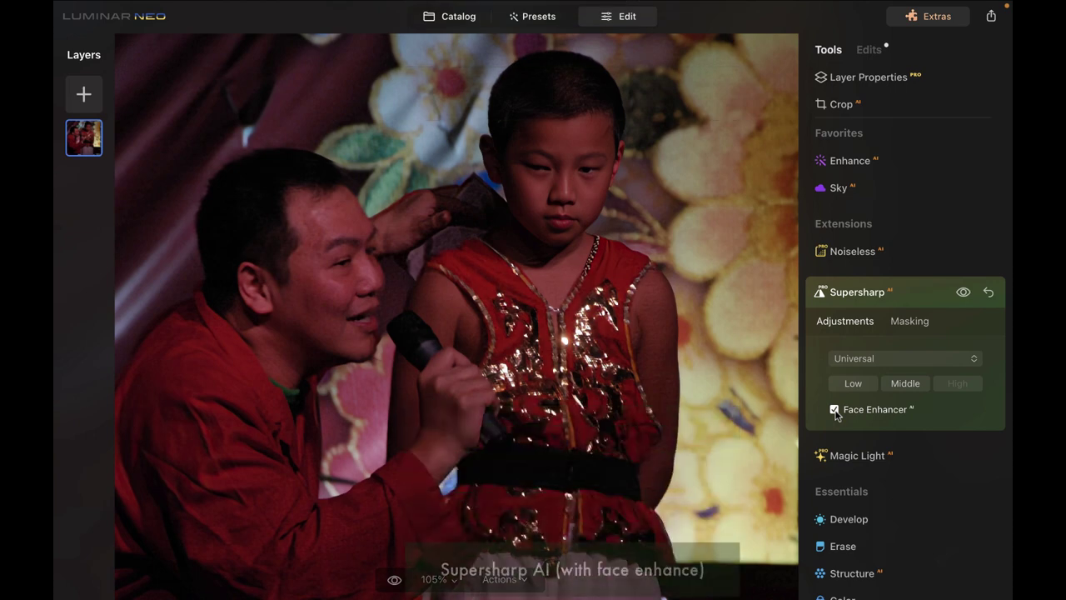
pyautogui.scroll(3, 612, 273)
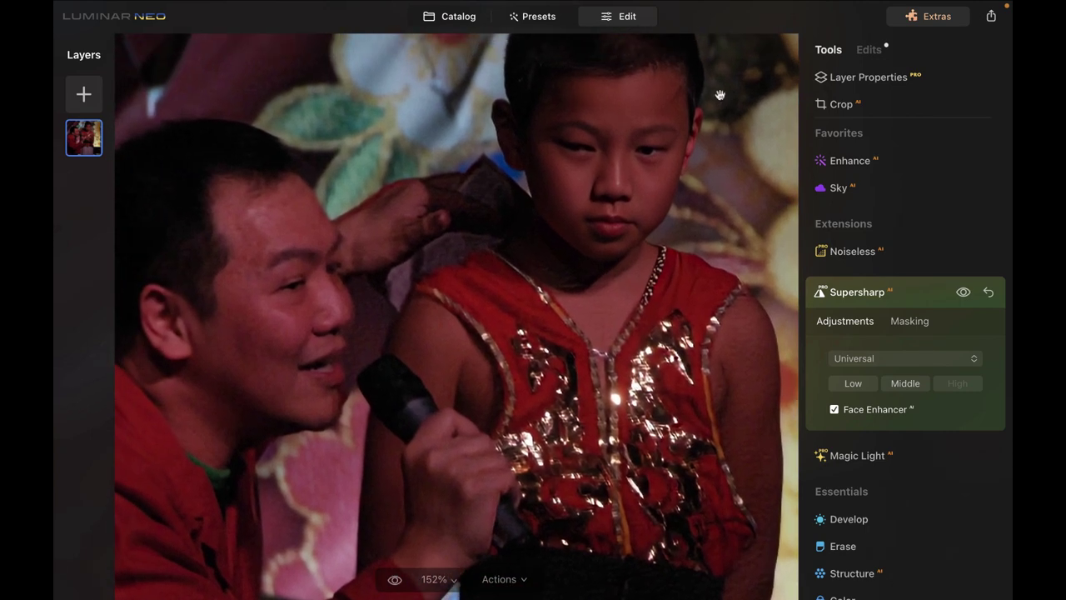
pyautogui.scroll(-2, 525, 217)
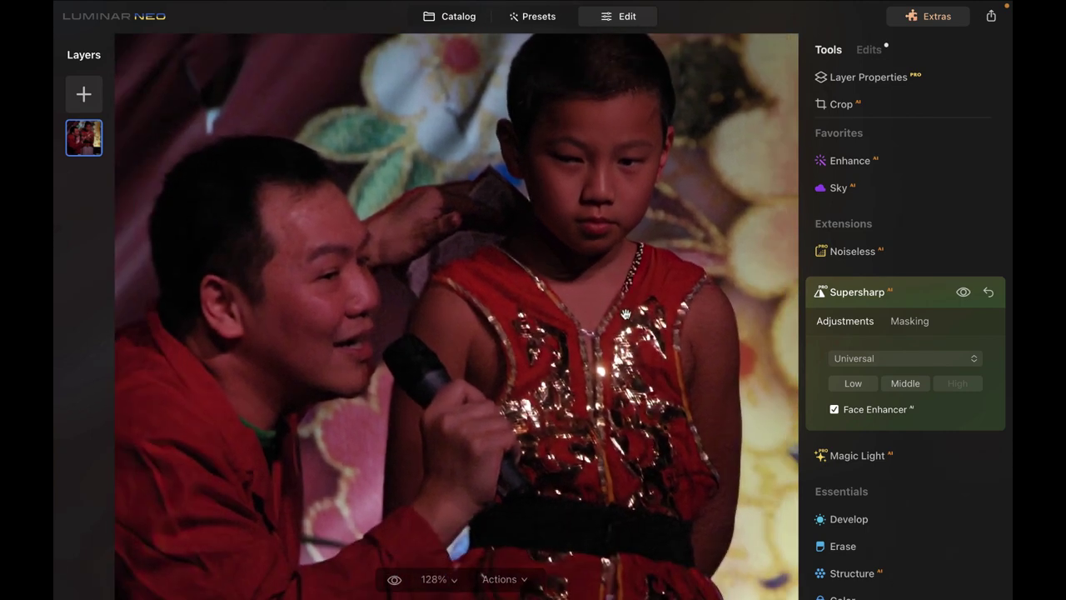
pyautogui.click(834, 410)
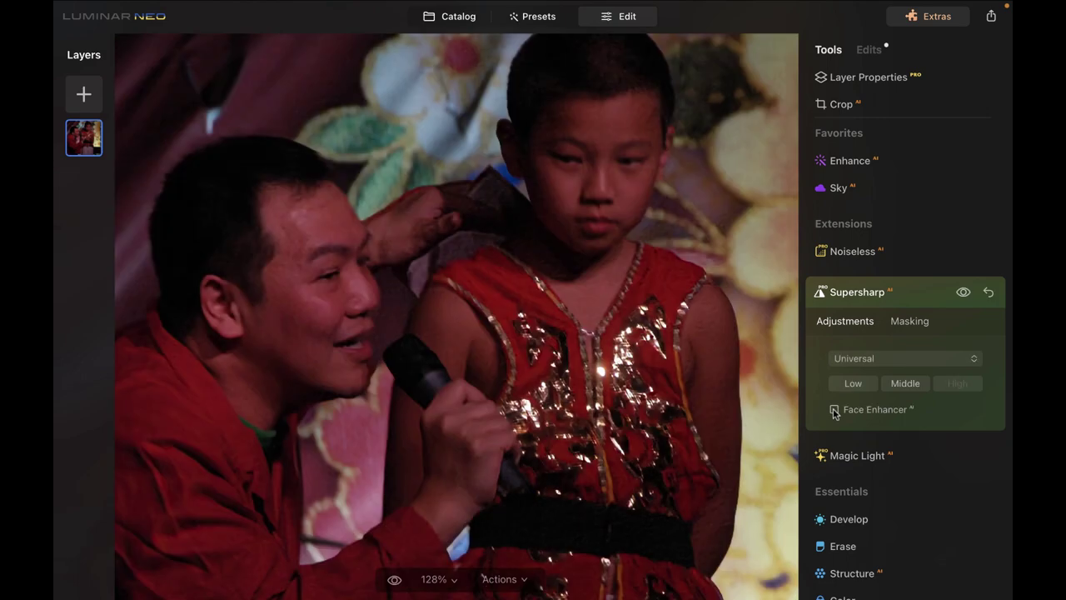
pyautogui.click(835, 410)
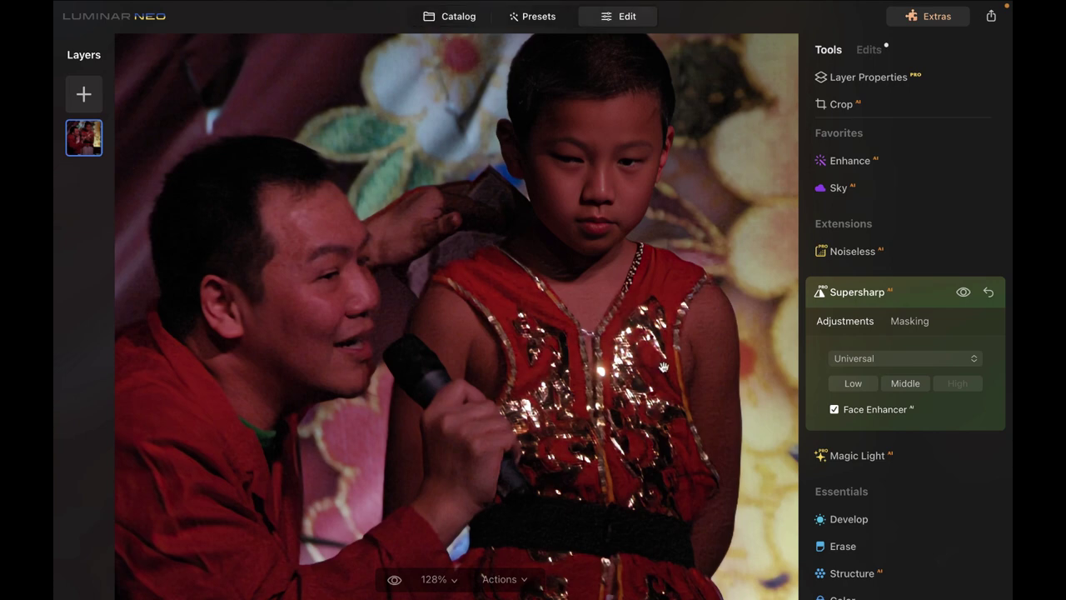
# Edit the crawling baby photo and apply Supersharp at High.
pyautogui.press('g')
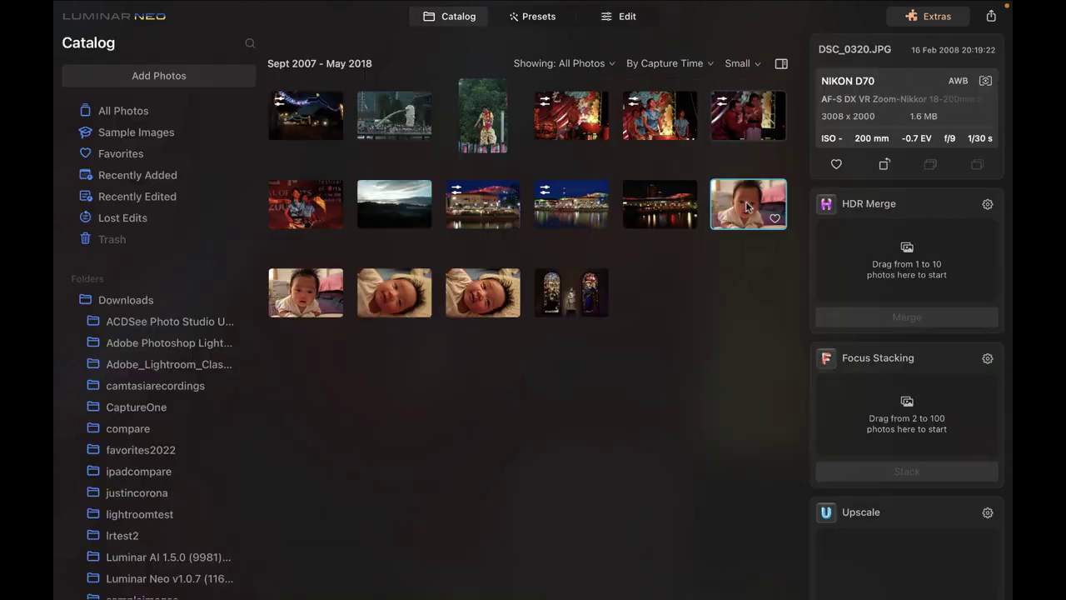
pyautogui.doubleClick(747, 206)
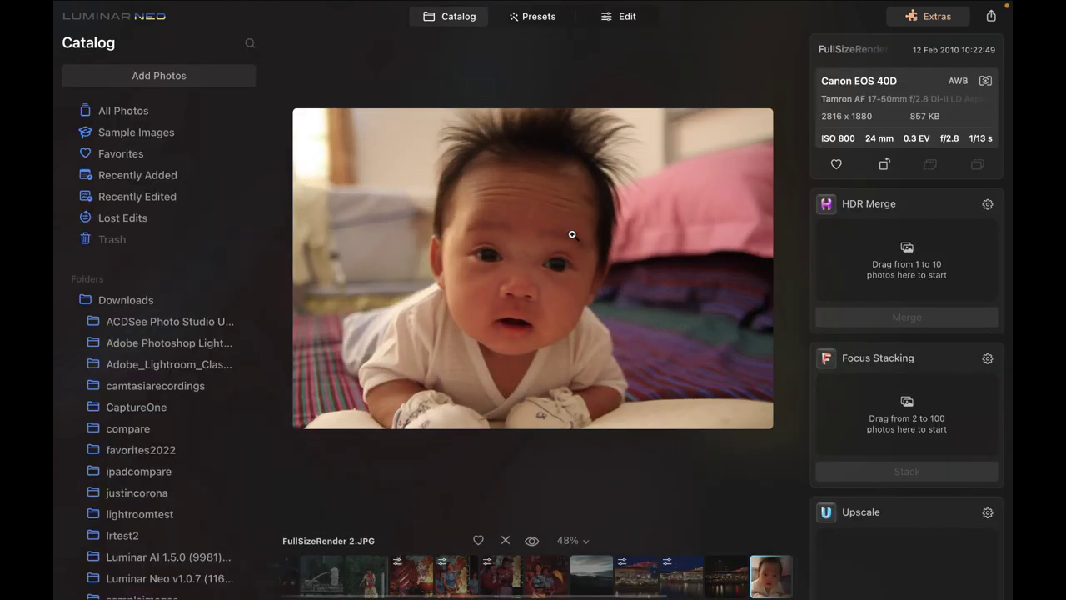
pyautogui.press('d')
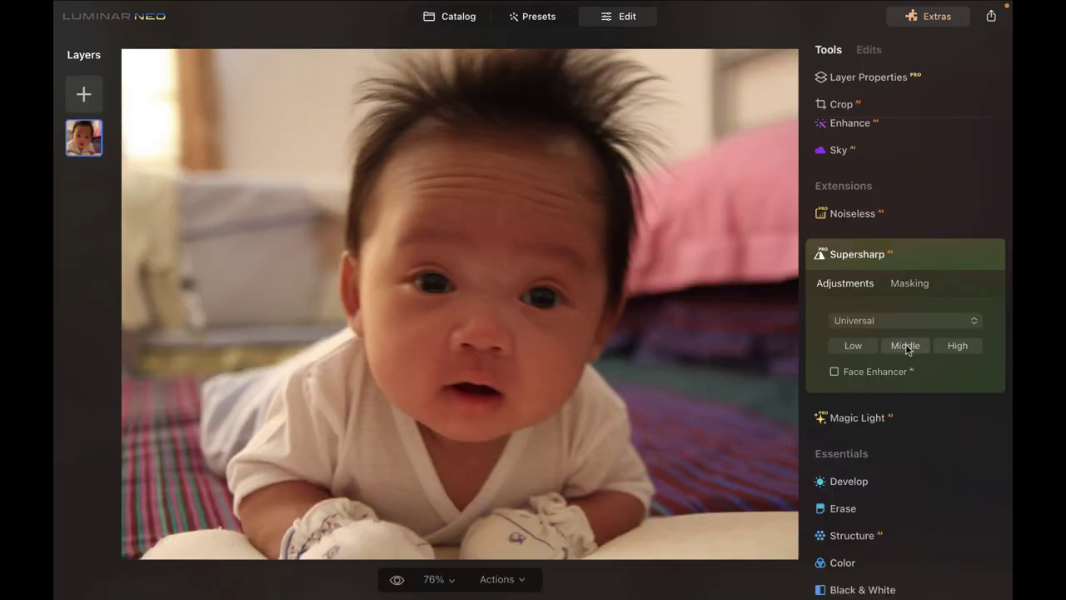
pyautogui.click(956, 346)
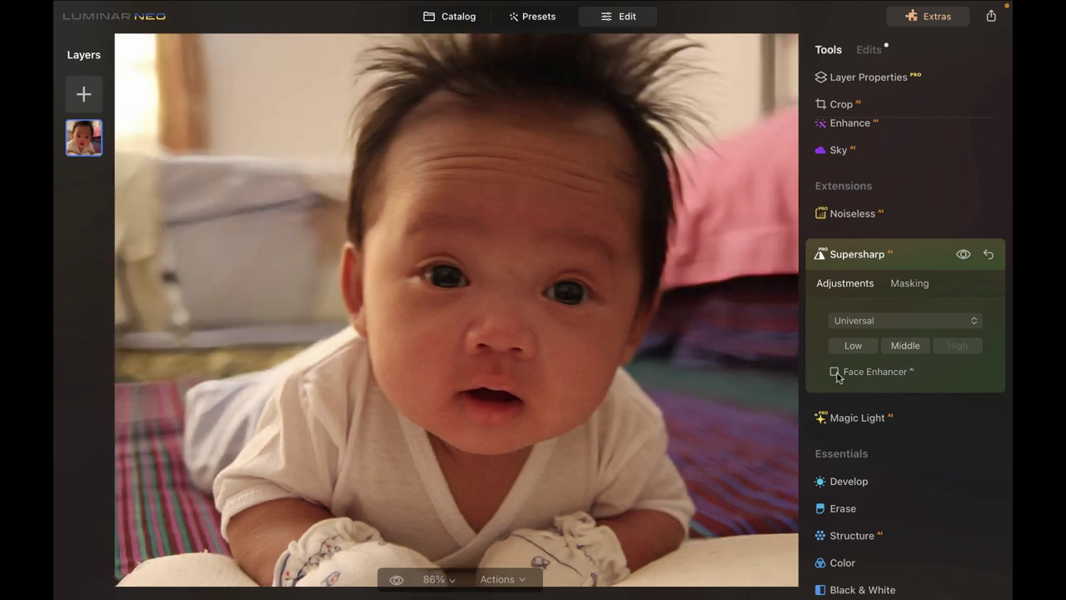
# Toggle Face Enhancer on and off repeatedly to compare the baby's face.
pyautogui.click(834, 373)
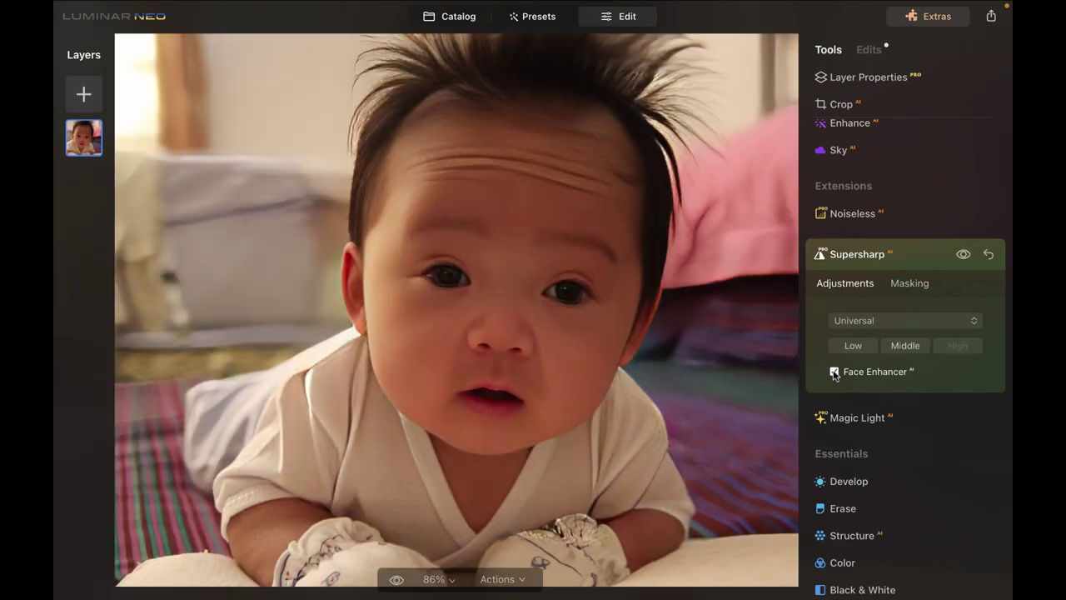
pyautogui.click(835, 372)
pyautogui.click(834, 373)
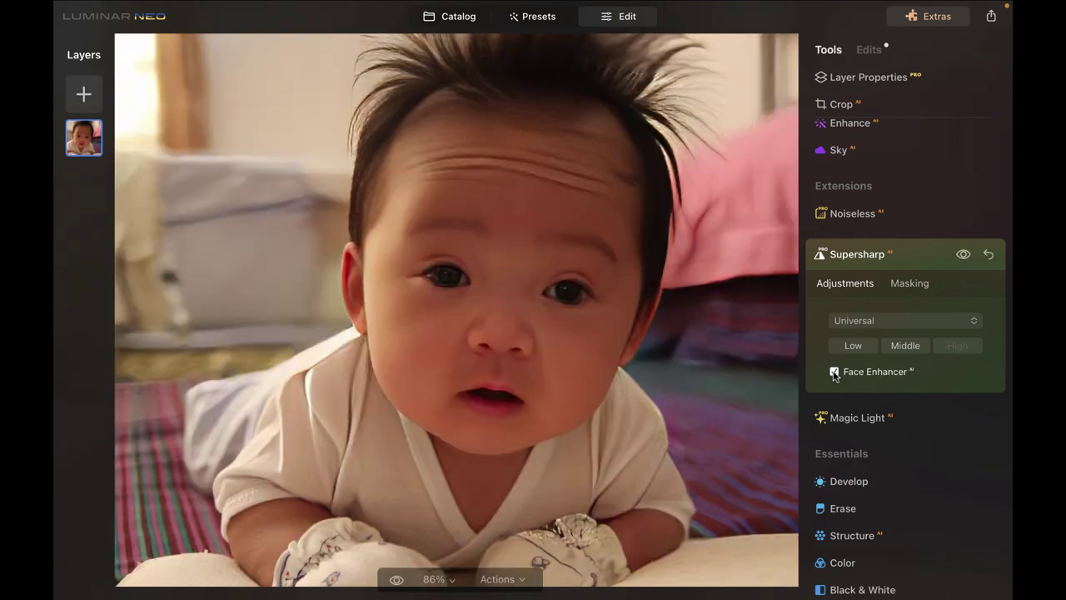
pyautogui.click(834, 372)
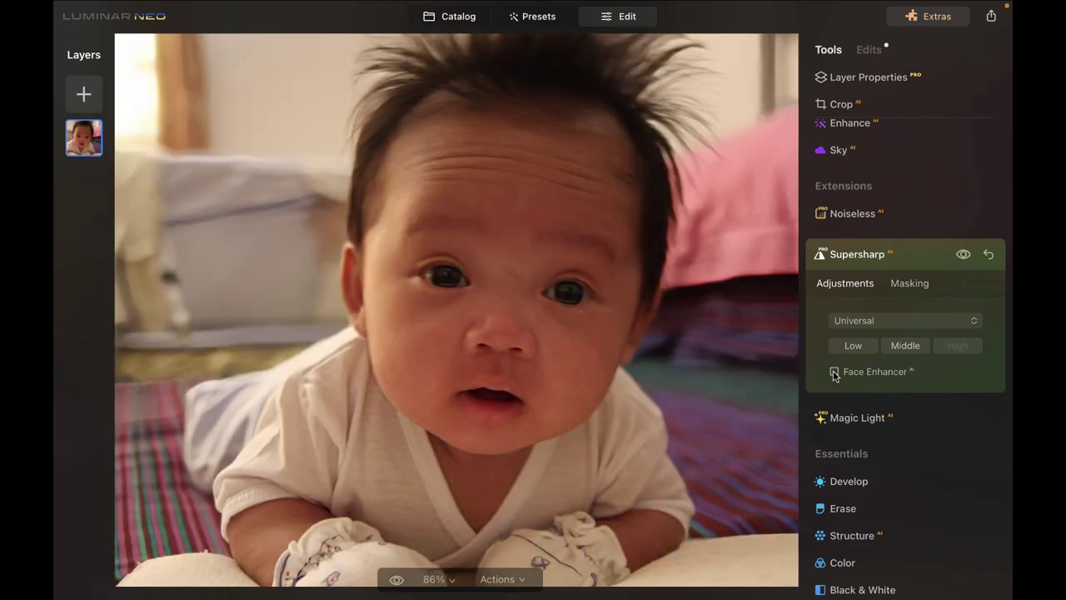
pyautogui.click(834, 372)
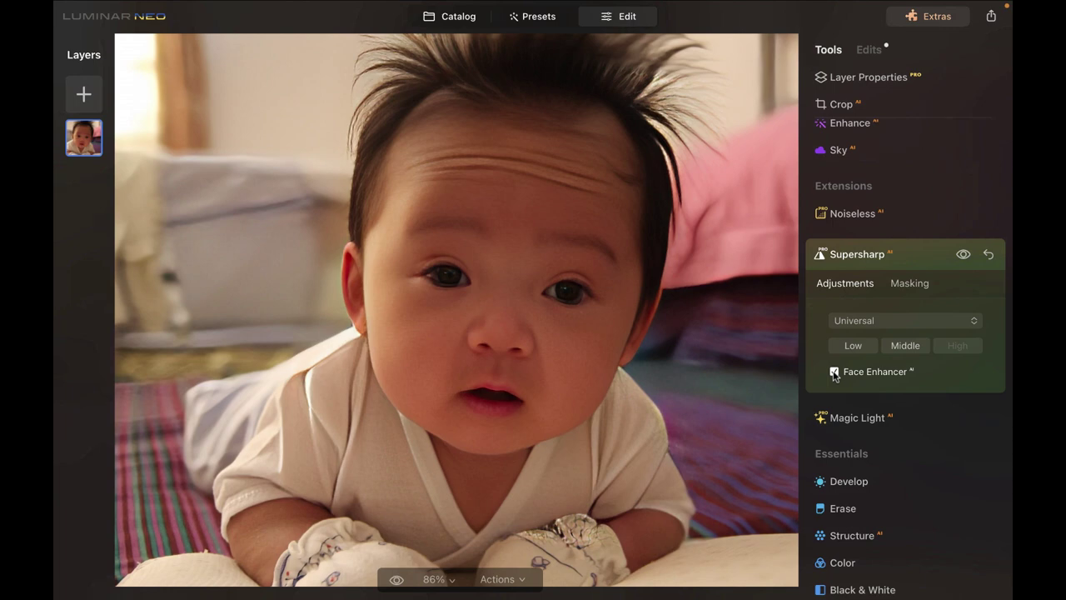
pyautogui.scroll(5, 528, 340)
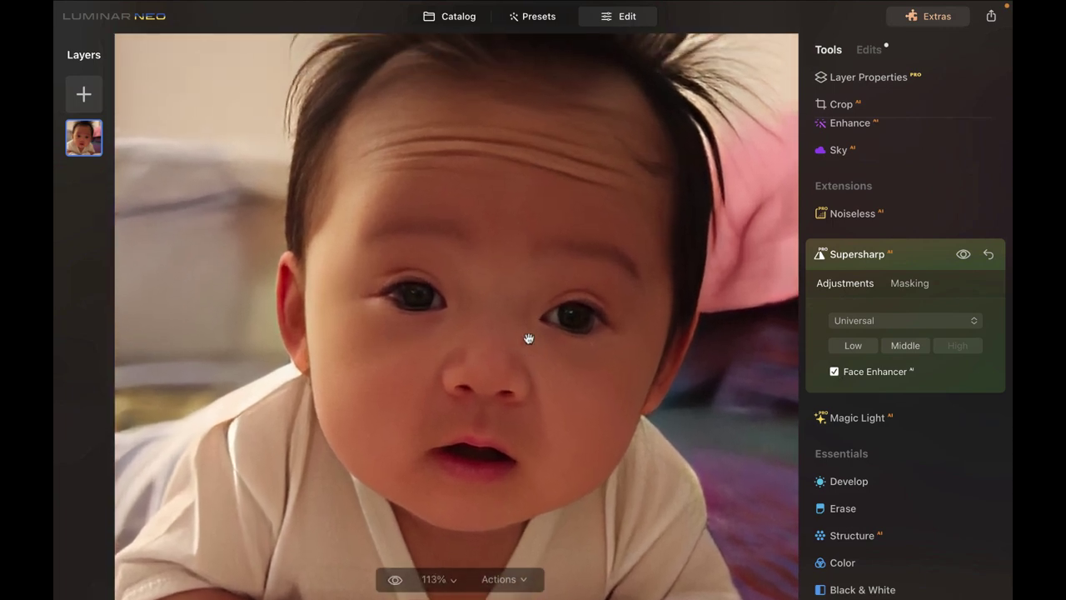
pyautogui.click(834, 372)
pyautogui.click(834, 373)
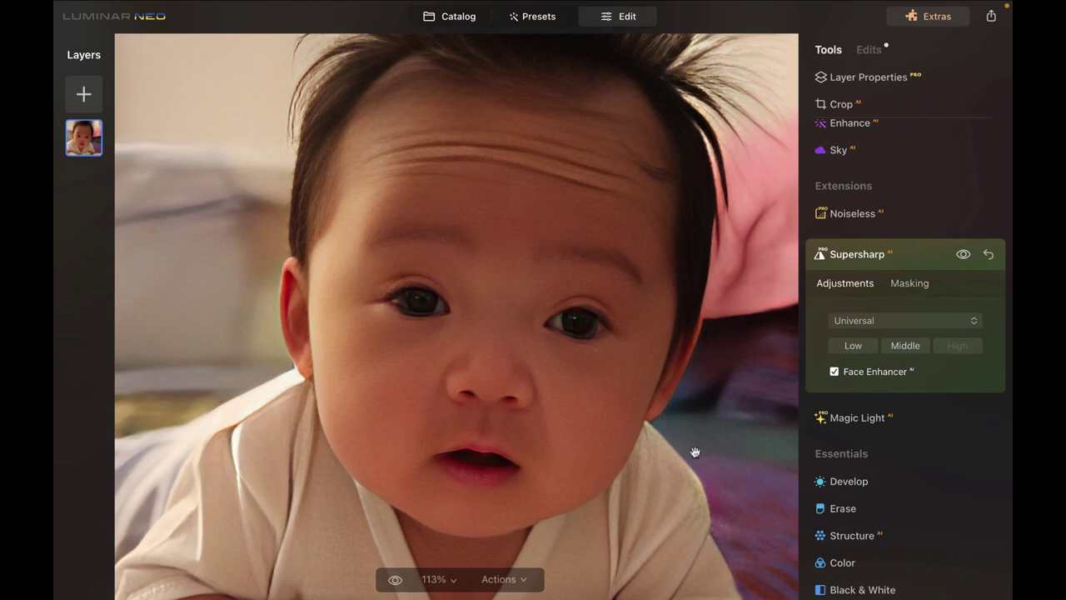
pyautogui.click(834, 371)
# Compare the lying-baby close-up against its original, then leave Face Enhancer off.
pyautogui.click(833, 372)
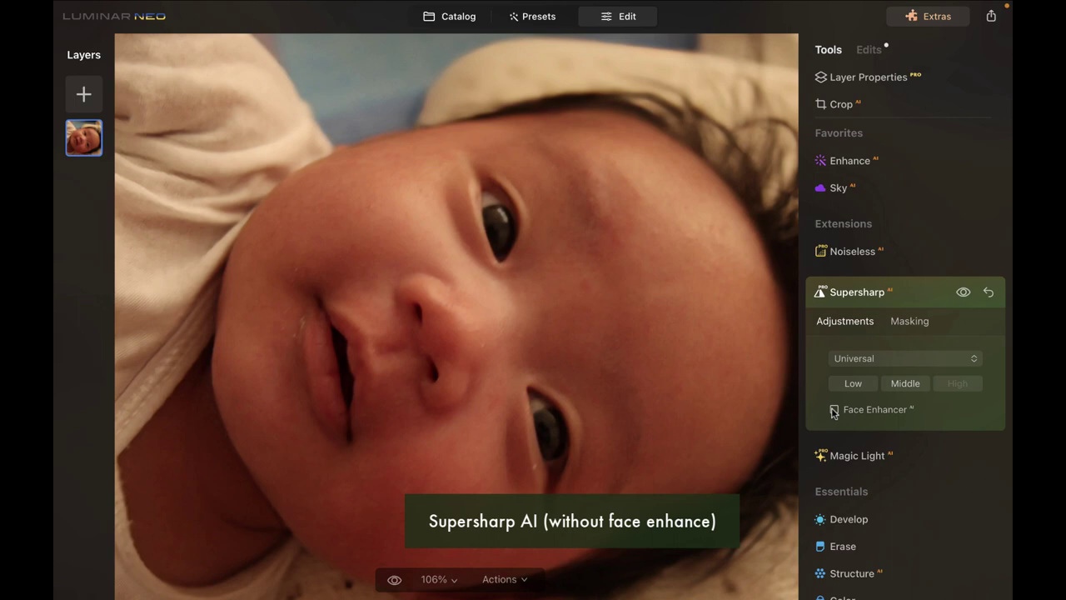
pyautogui.click(834, 410)
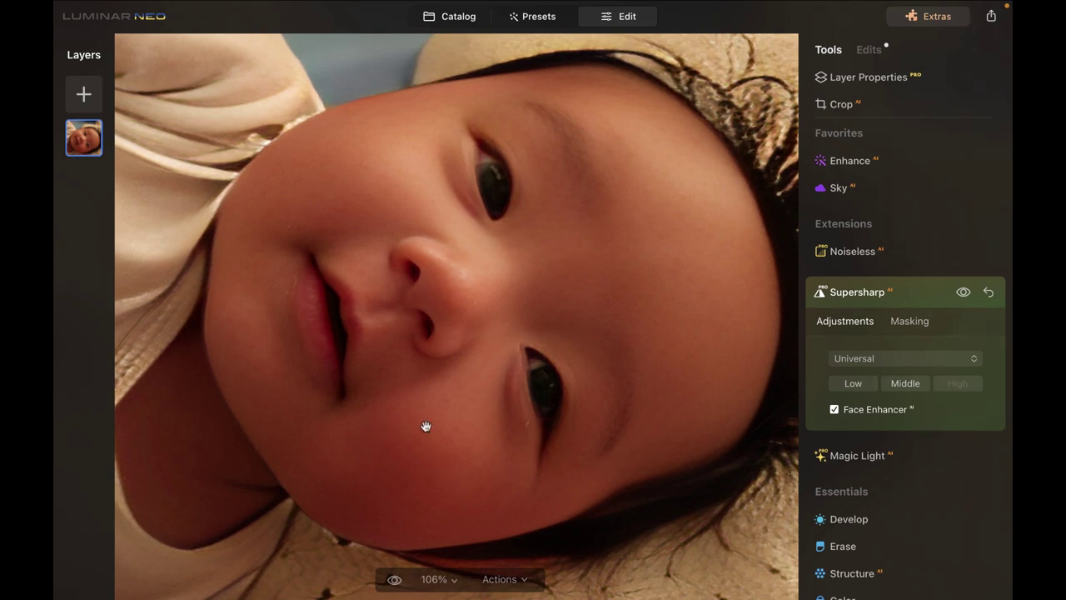
pyautogui.click(395, 579)
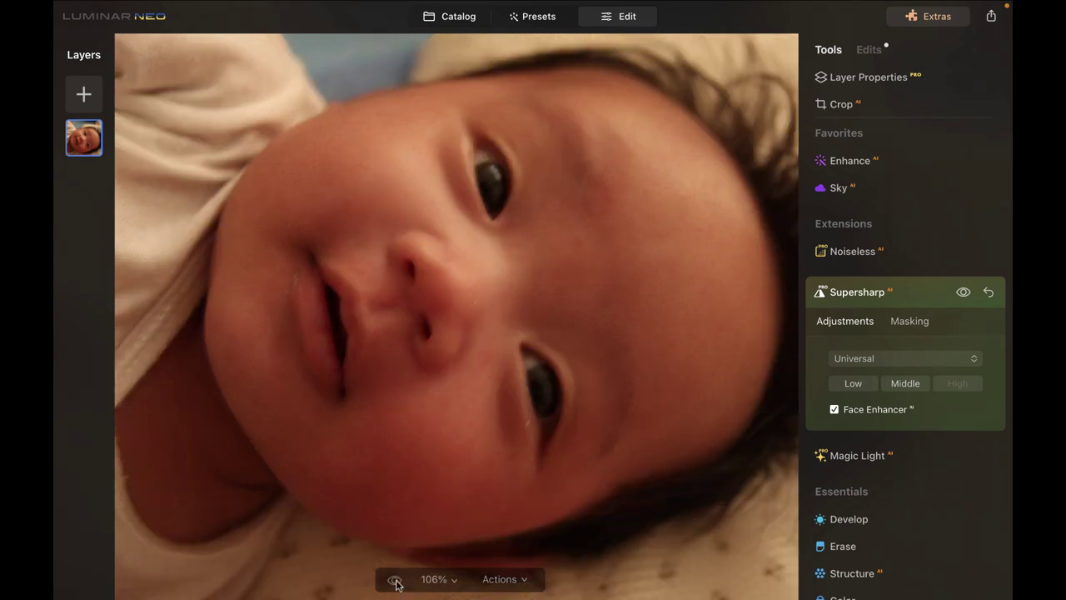
pyautogui.click(395, 579)
pyautogui.click(395, 579)
pyautogui.click(395, 579)
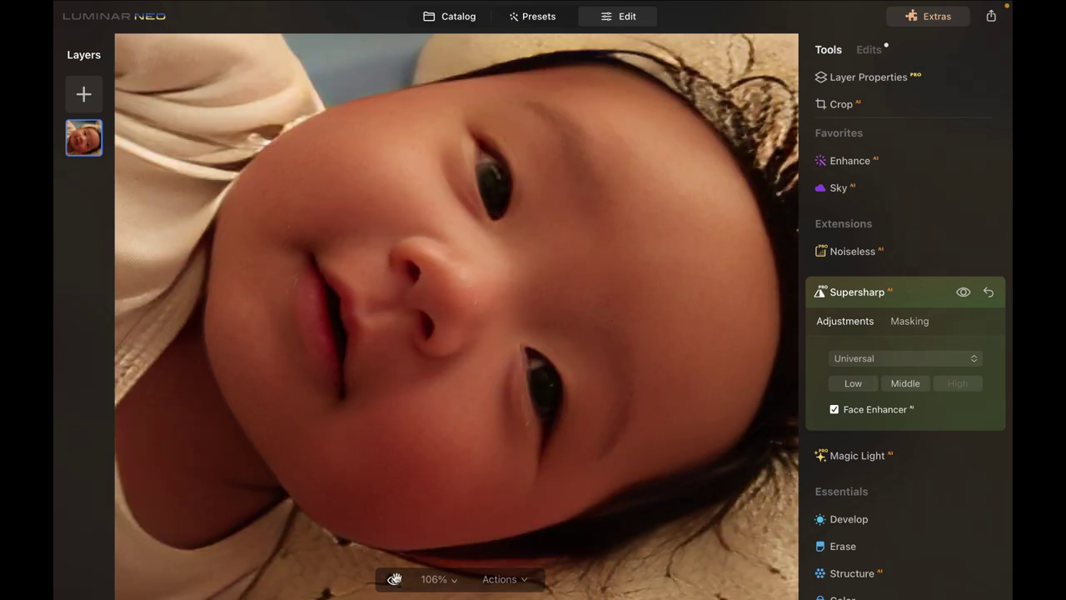
pyautogui.click(835, 409)
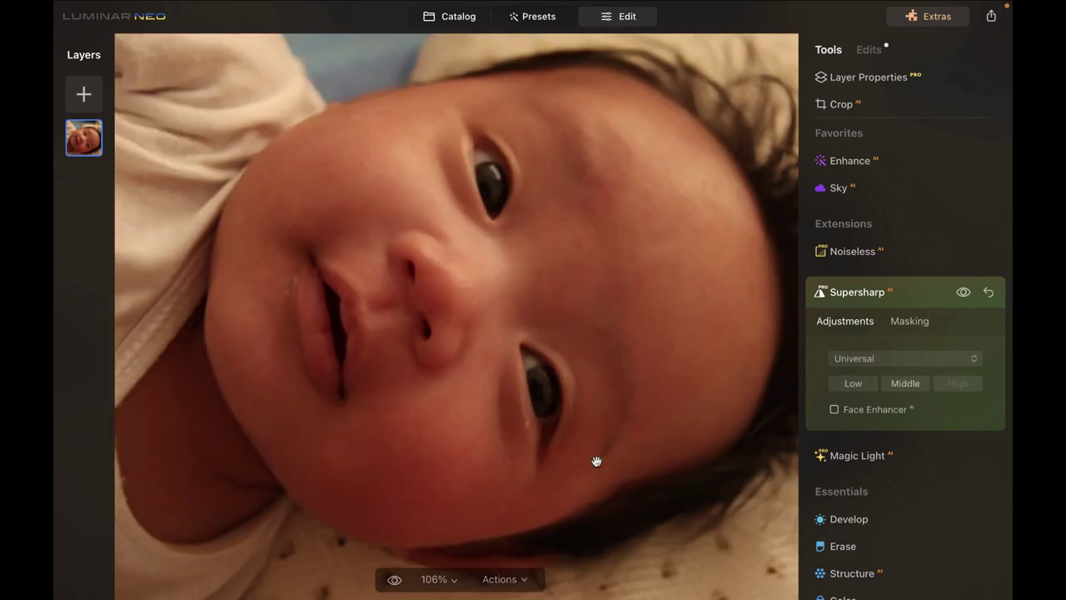